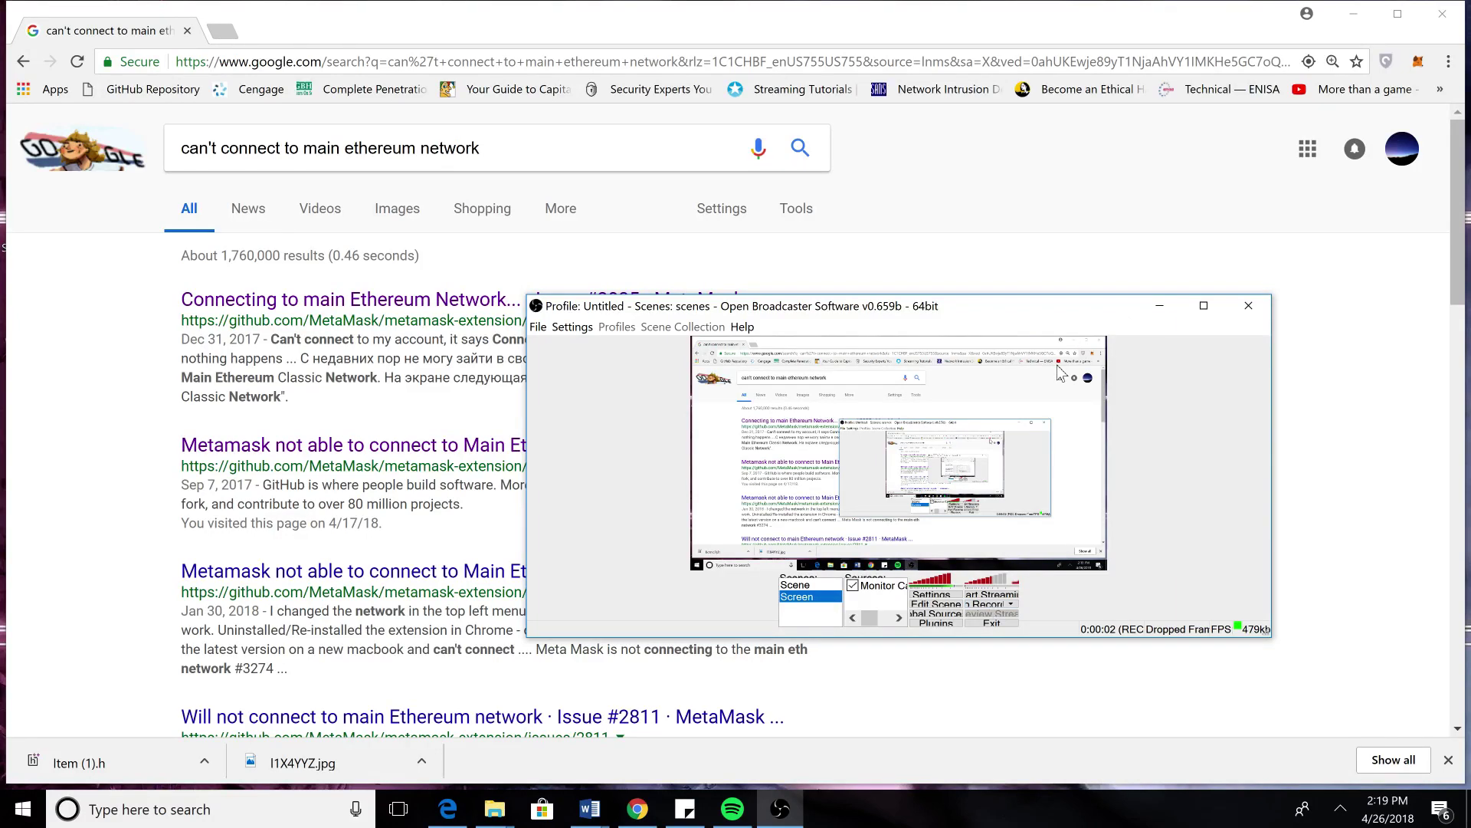
# Uncover the Google results for "can't connect to main ethereum network" in Chrome
pyautogui.click(1166, 308)
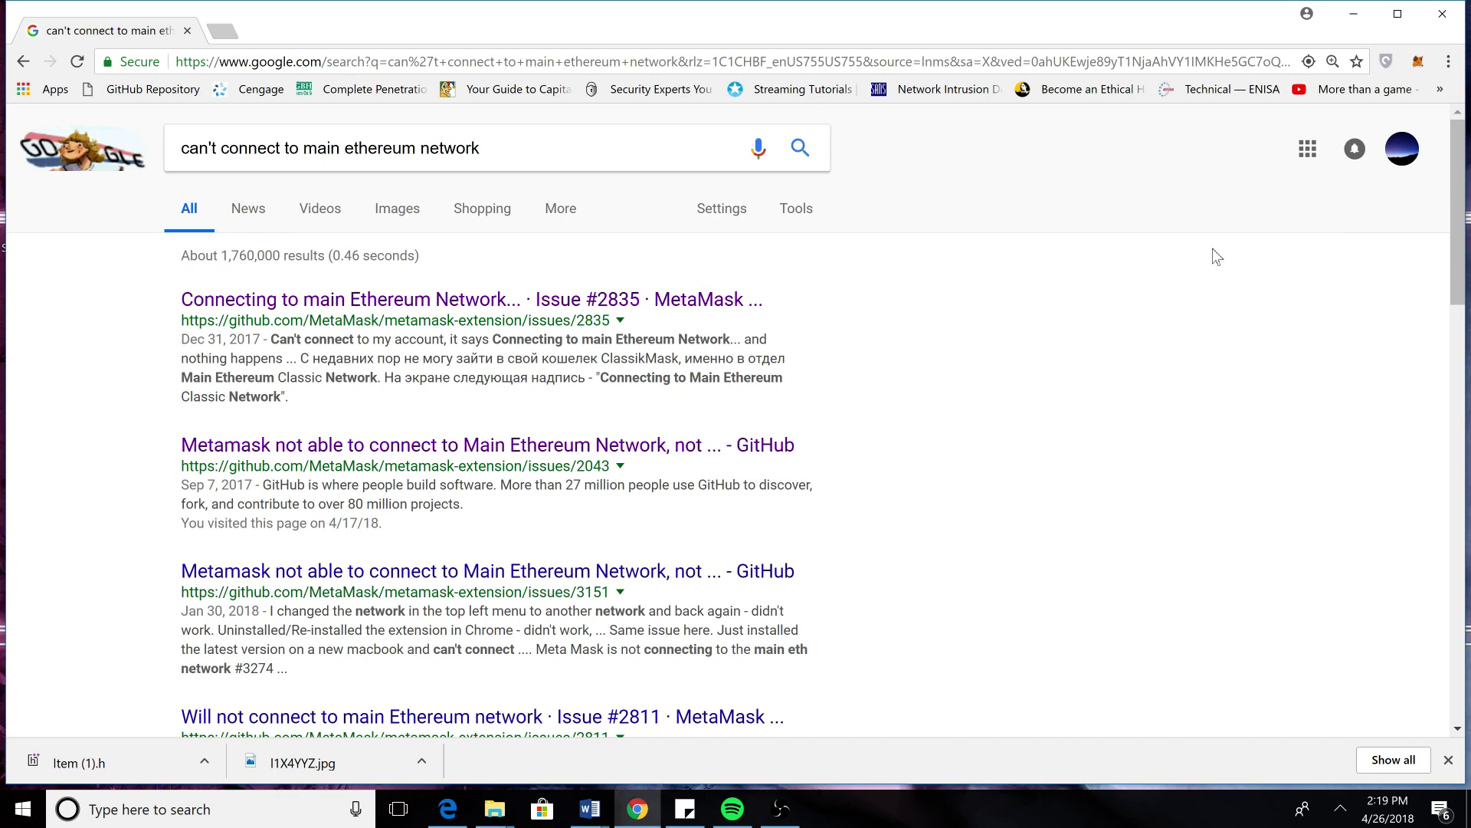
pyautogui.click(1420, 62)
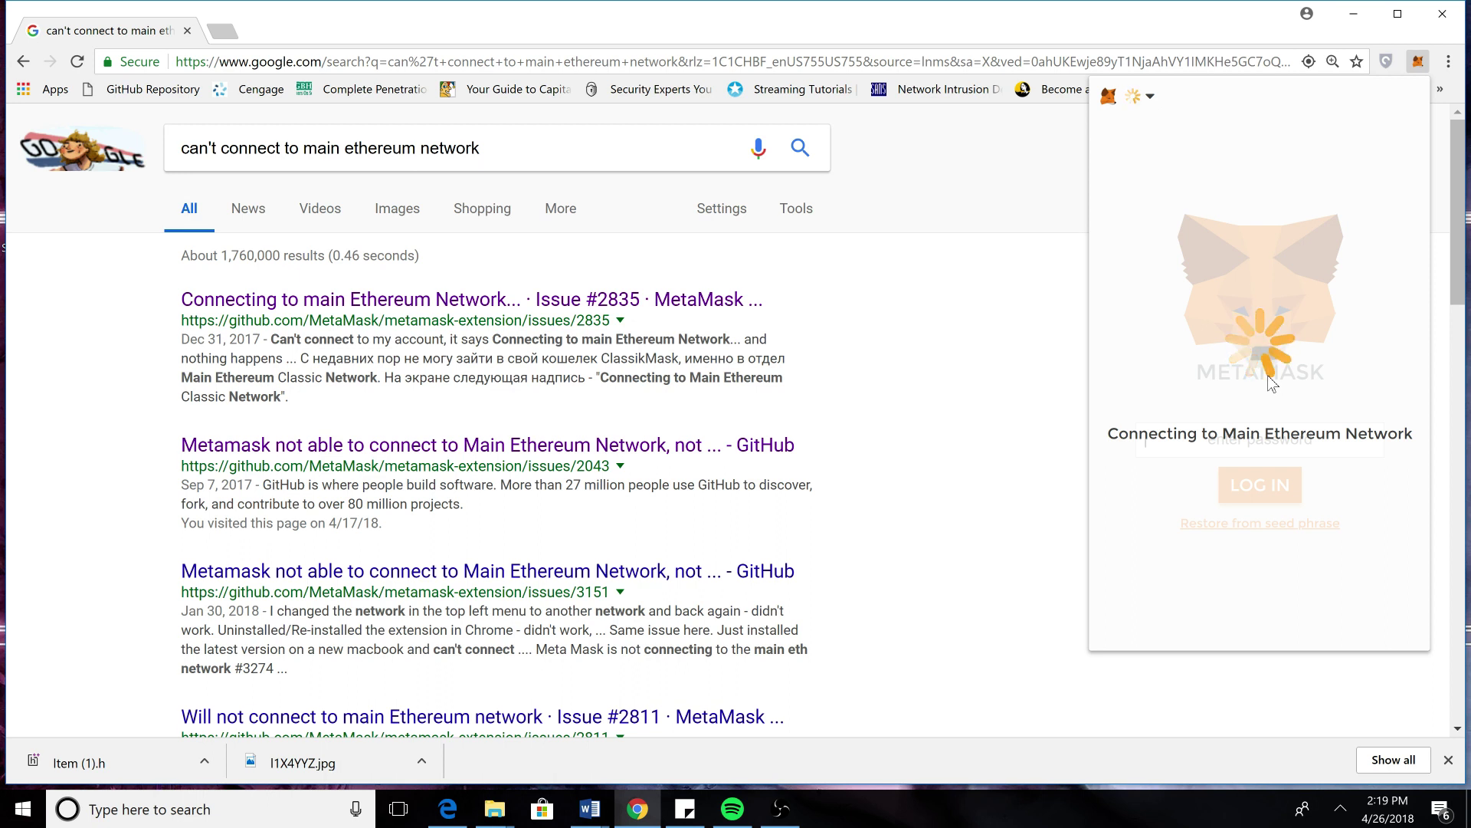
# Switch MetaMask to Ropsten Test Network, back to Main Ethereum Network, then focus the password field
pyautogui.click(1151, 97)
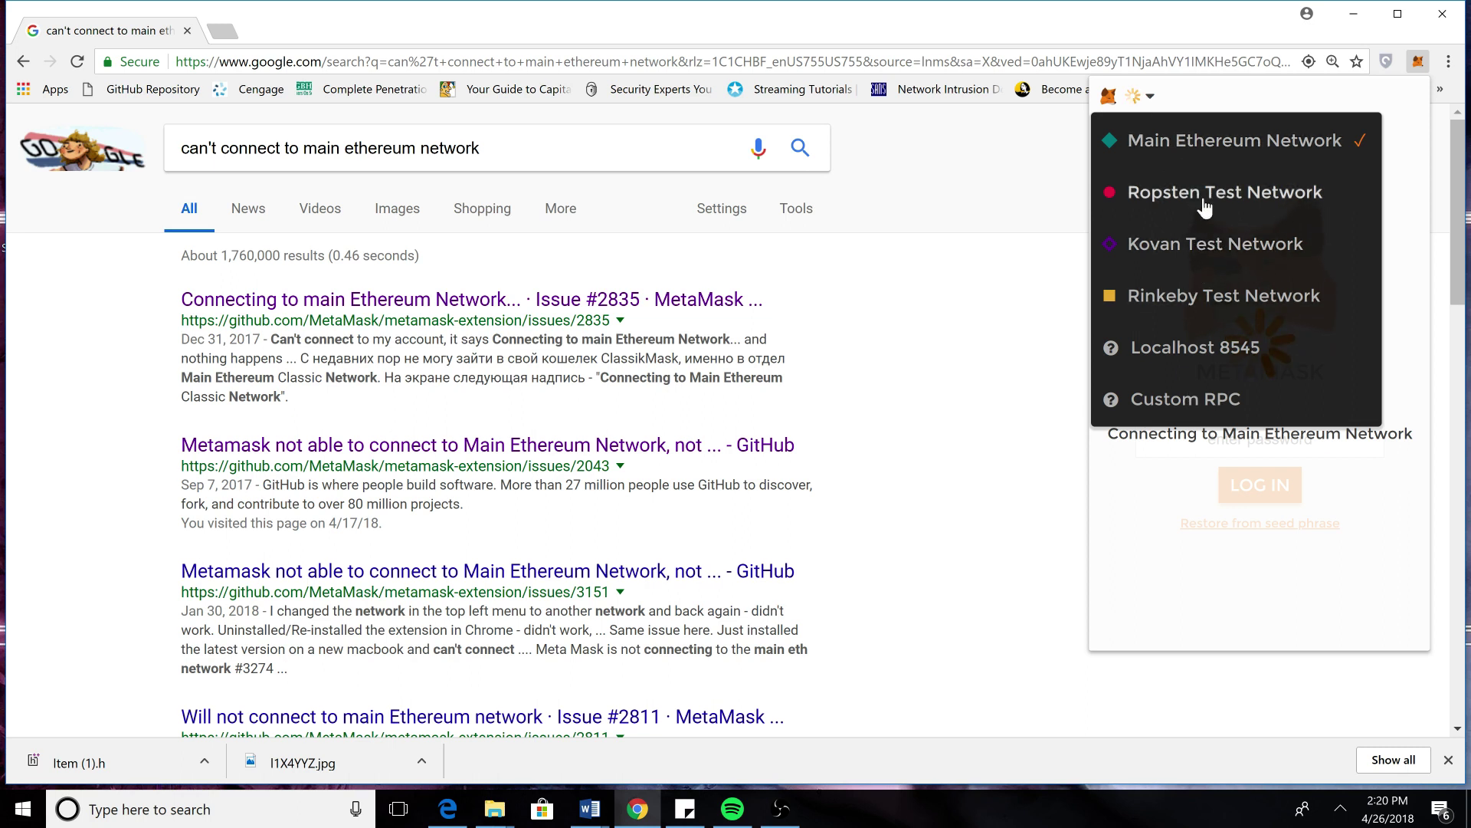
pyautogui.click(1204, 196)
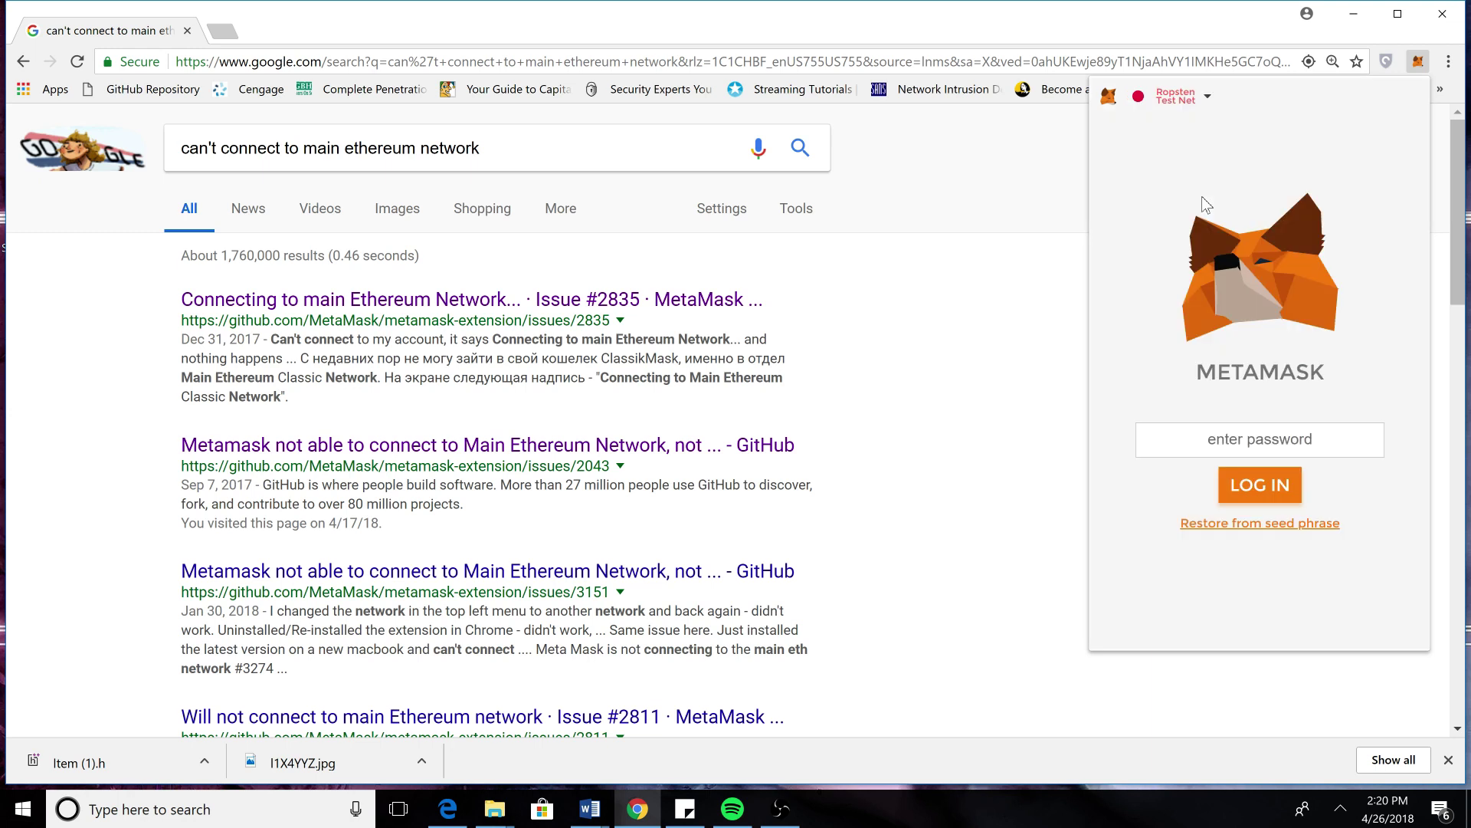
pyautogui.click(1175, 97)
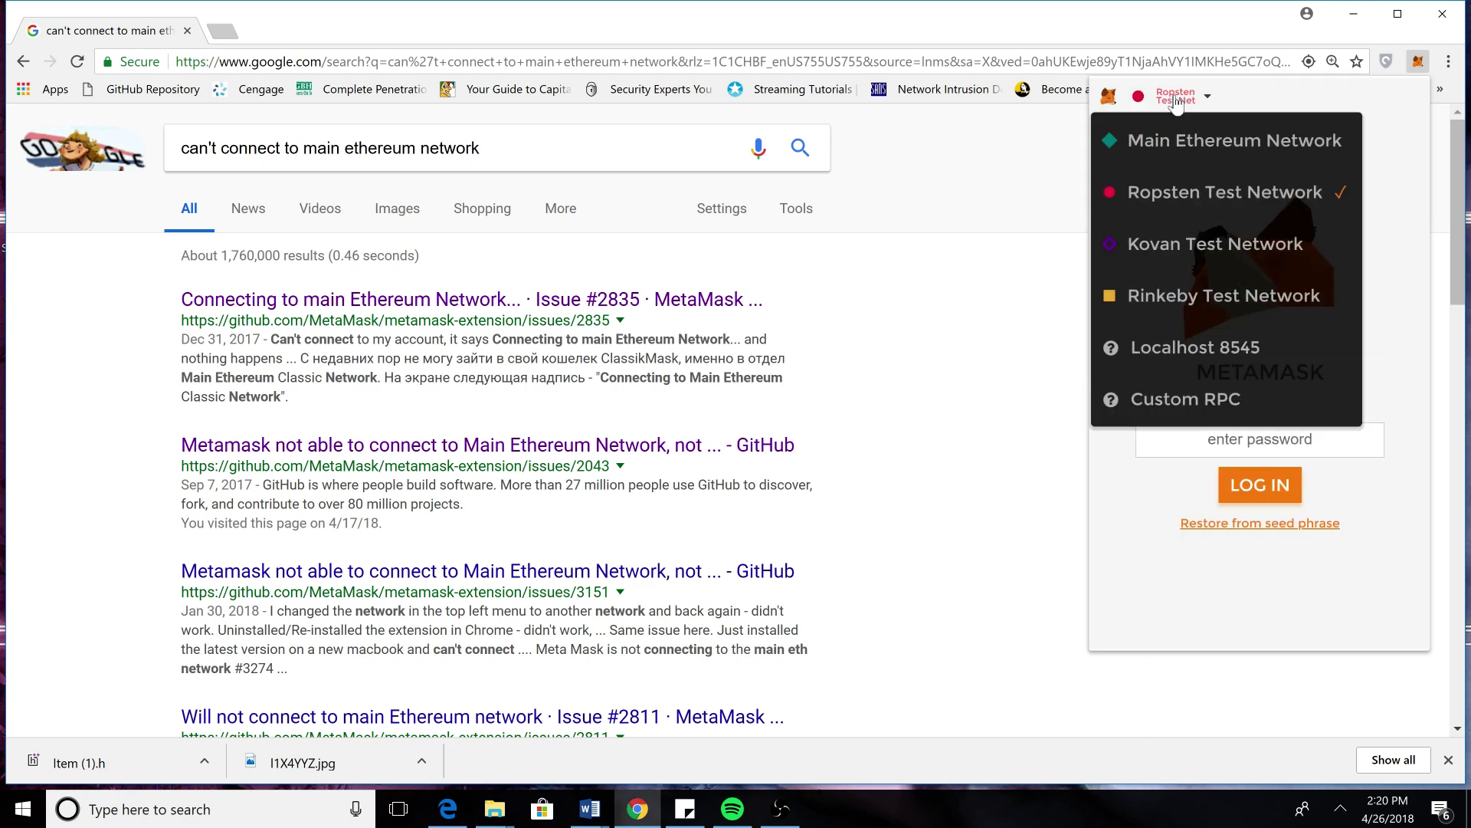
pyautogui.click(1200, 142)
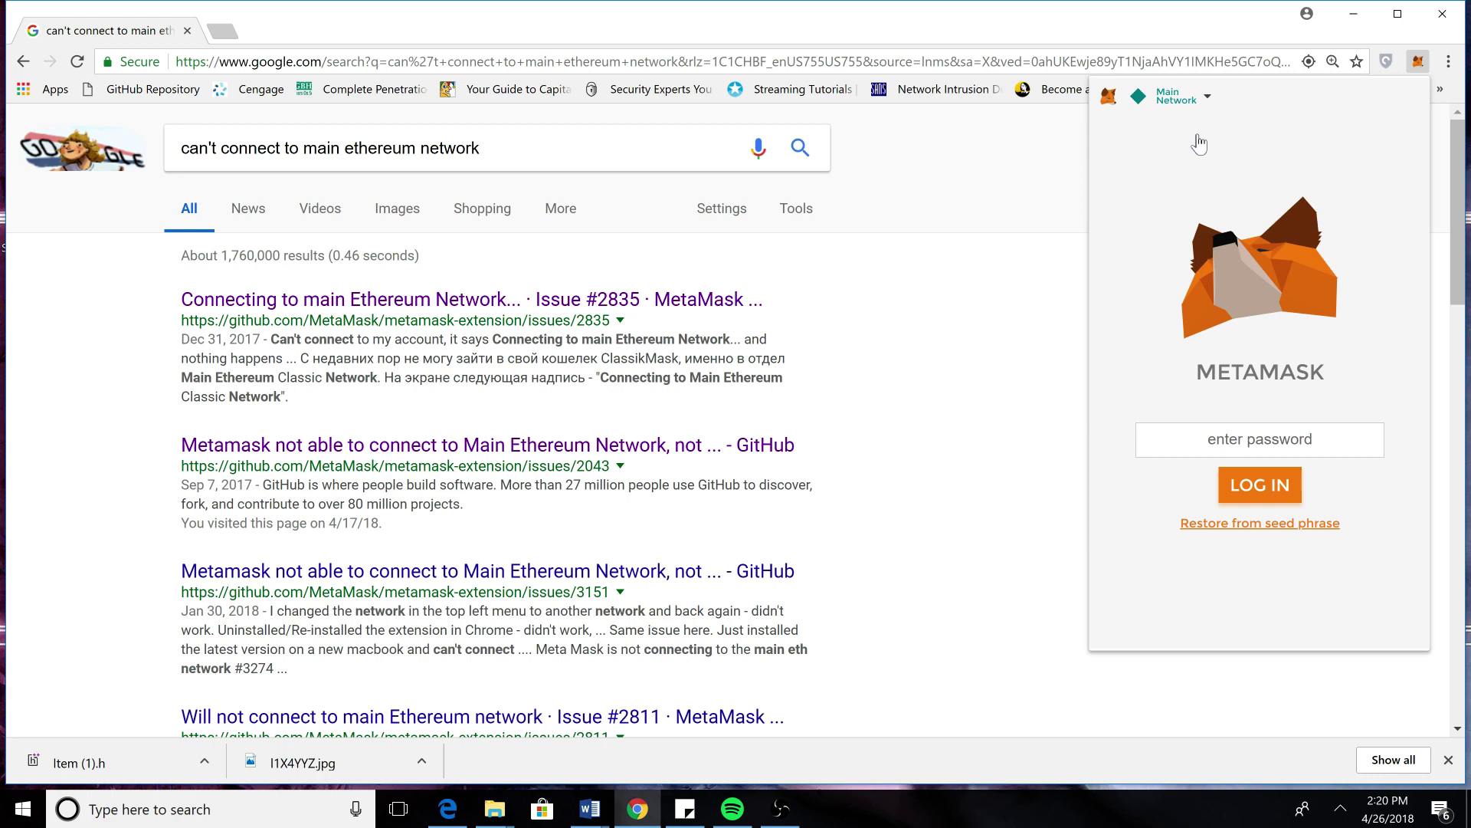
pyautogui.click(1250, 438)
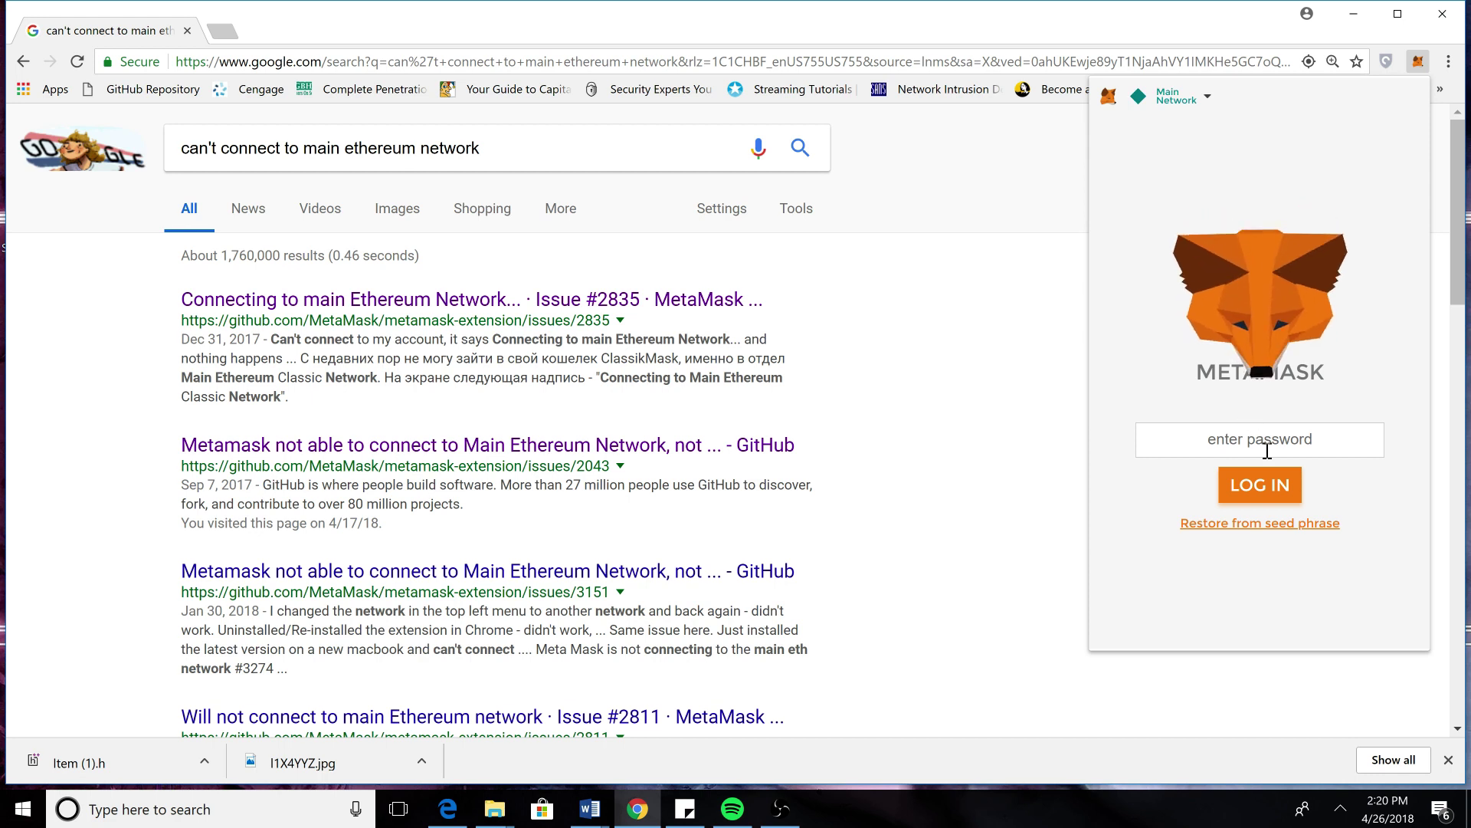
pyautogui.write('•')
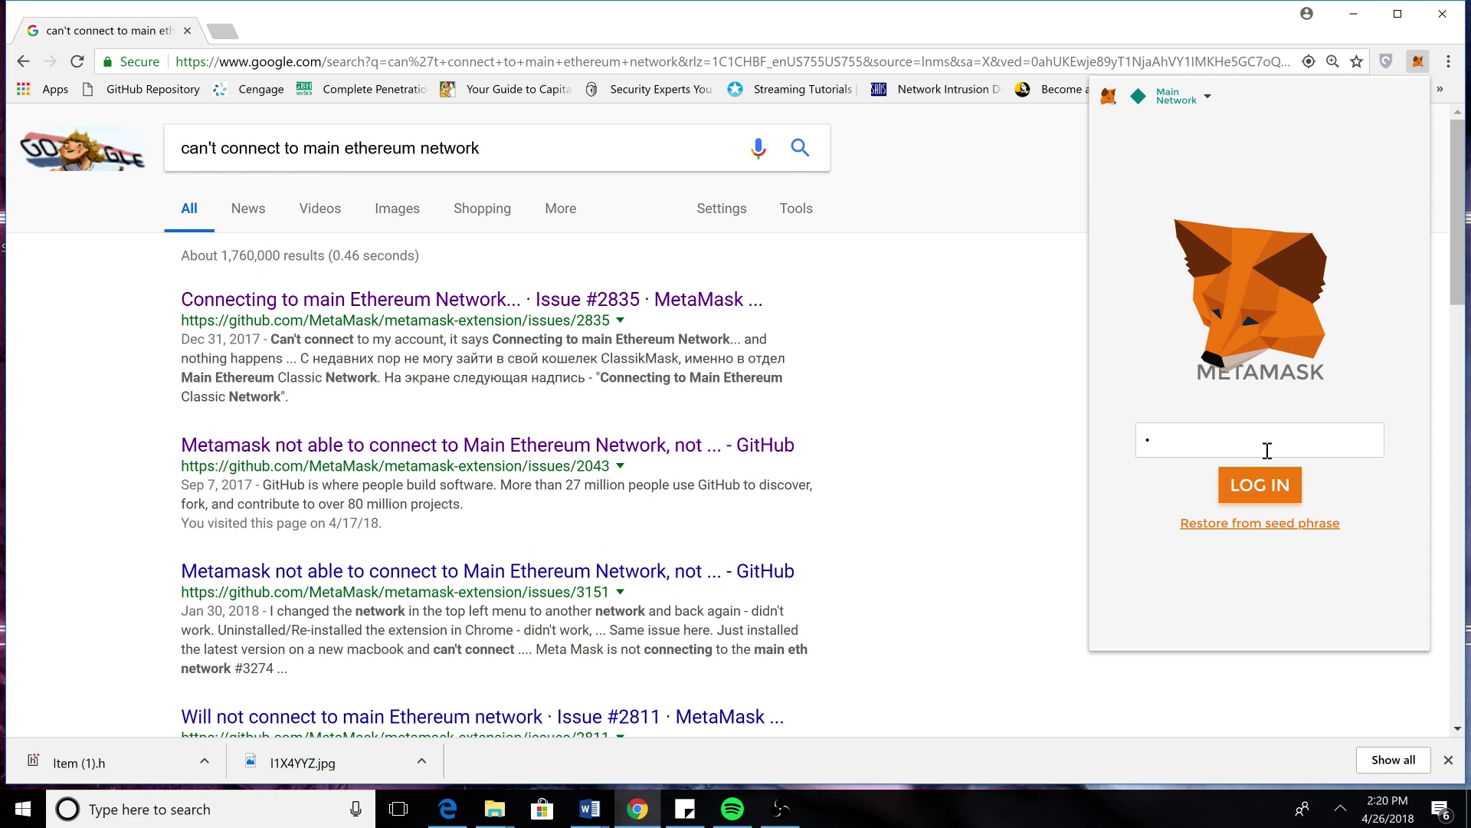
pyautogui.write('•••••••••••')
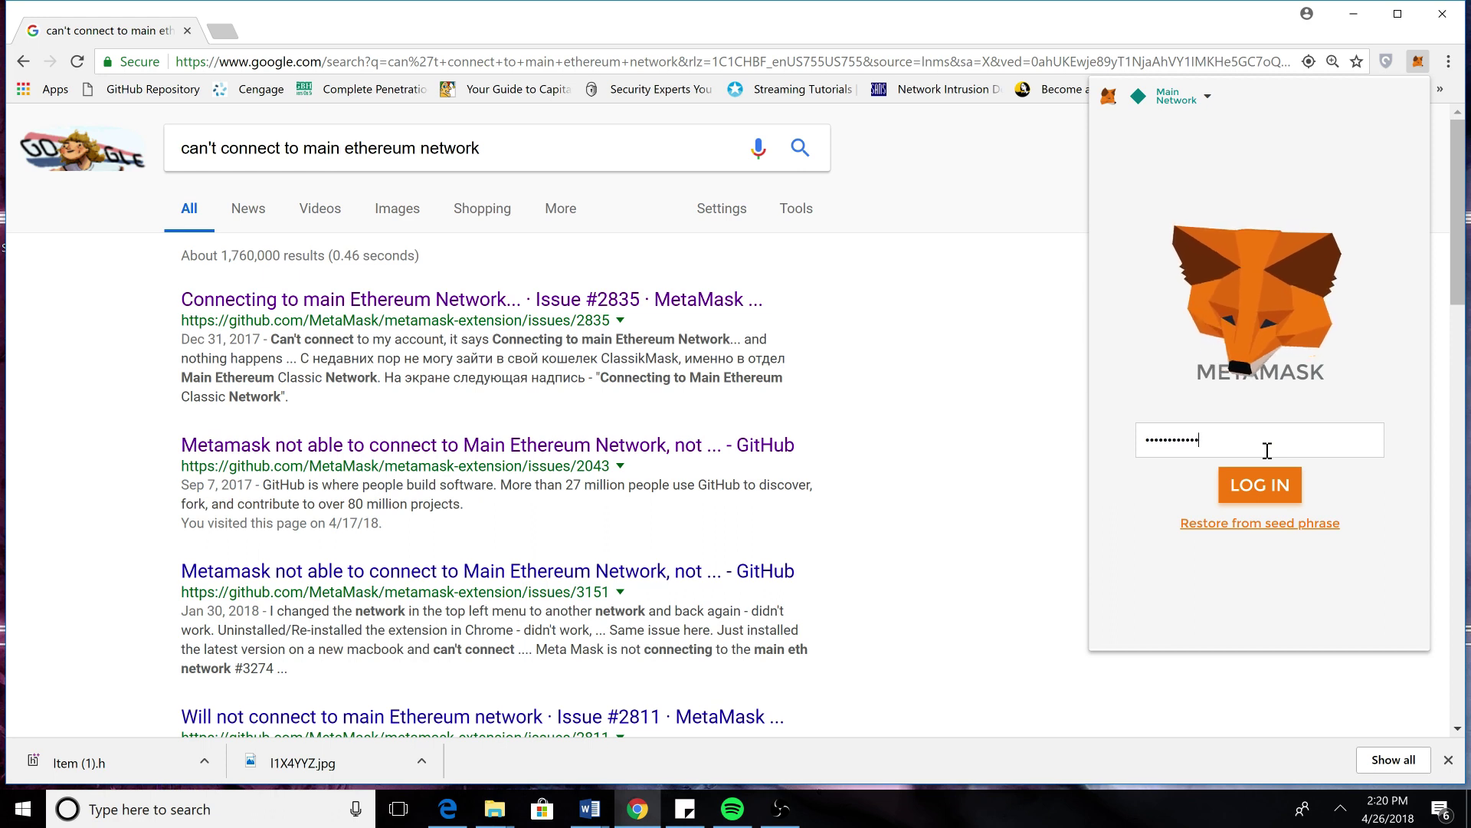
pyautogui.write('•••••••••')
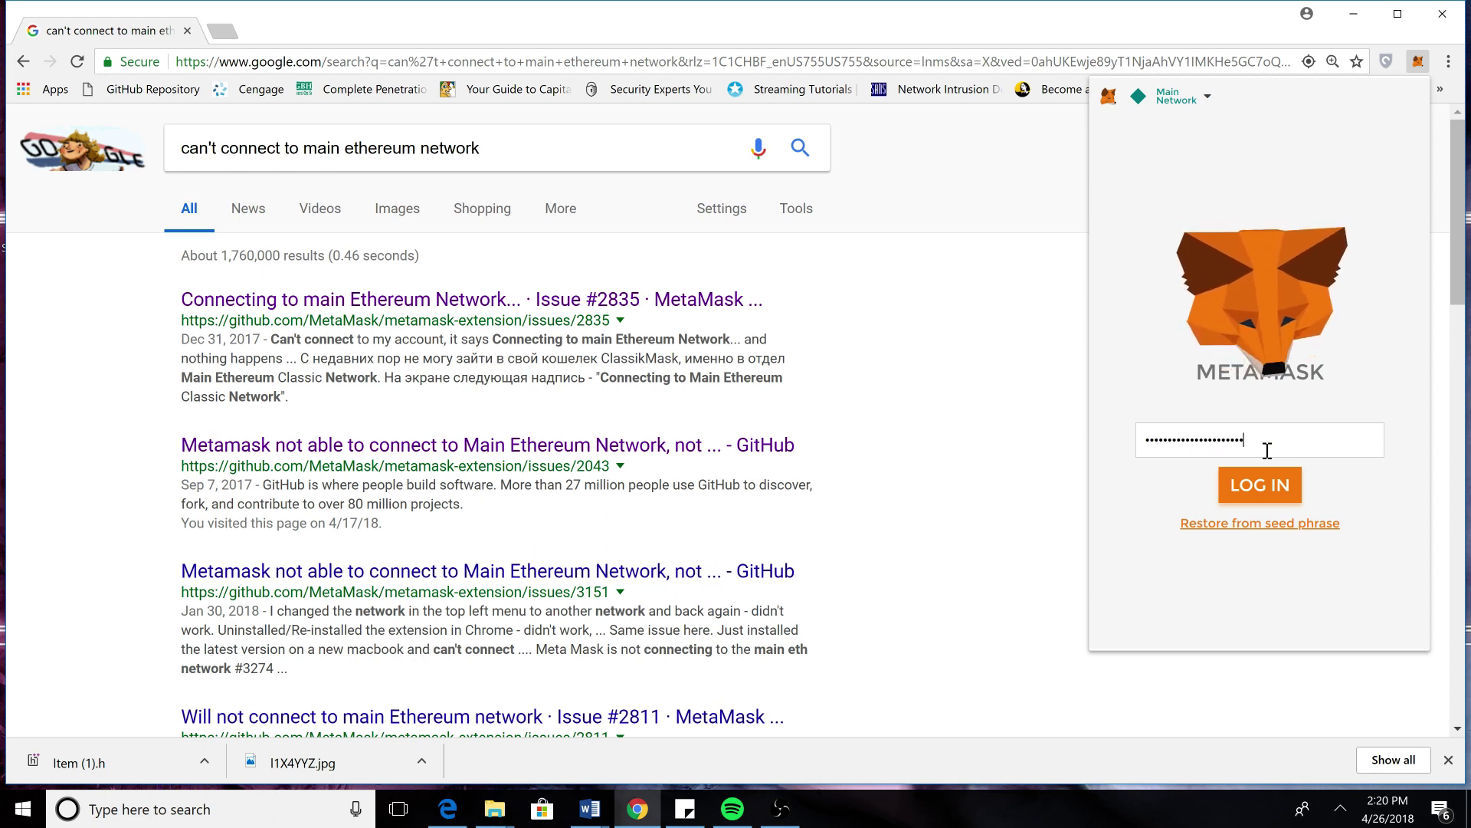
pyautogui.write('•••••')
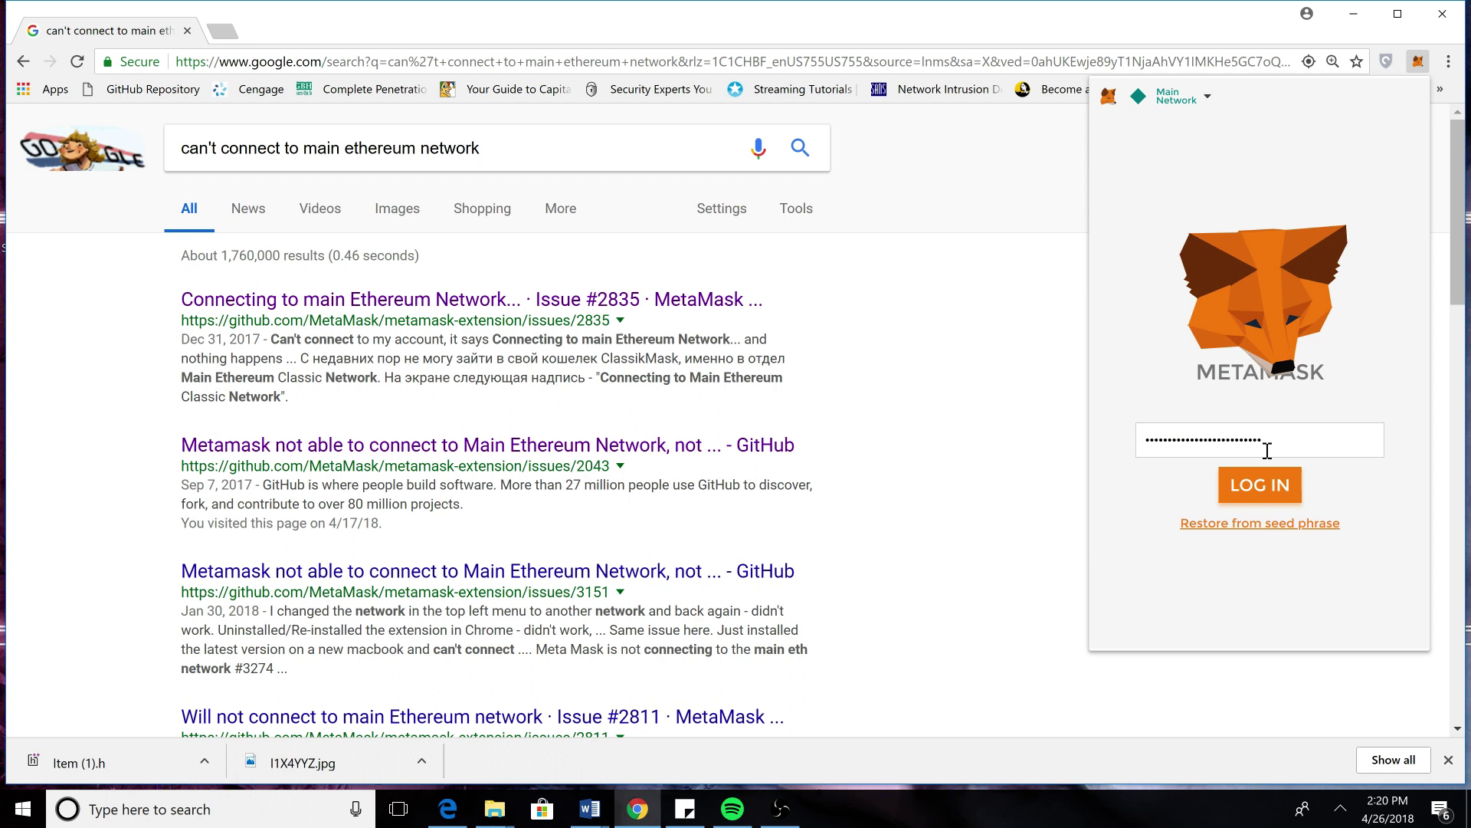
pyautogui.press('BackSpace')
pyautogui.press('BackSpace')
pyautogui.press('BackSpace')
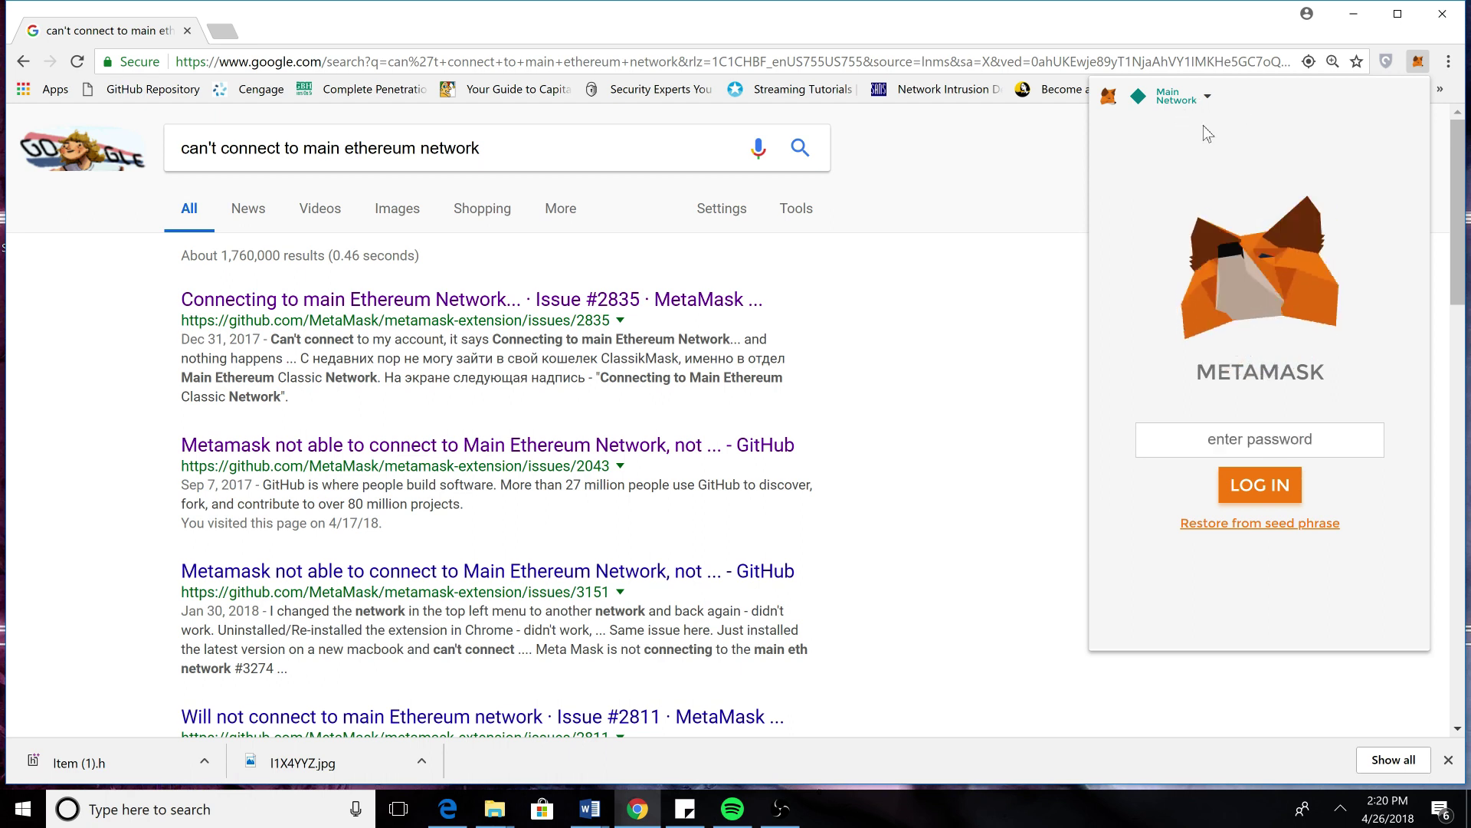
pyautogui.click(1205, 102)
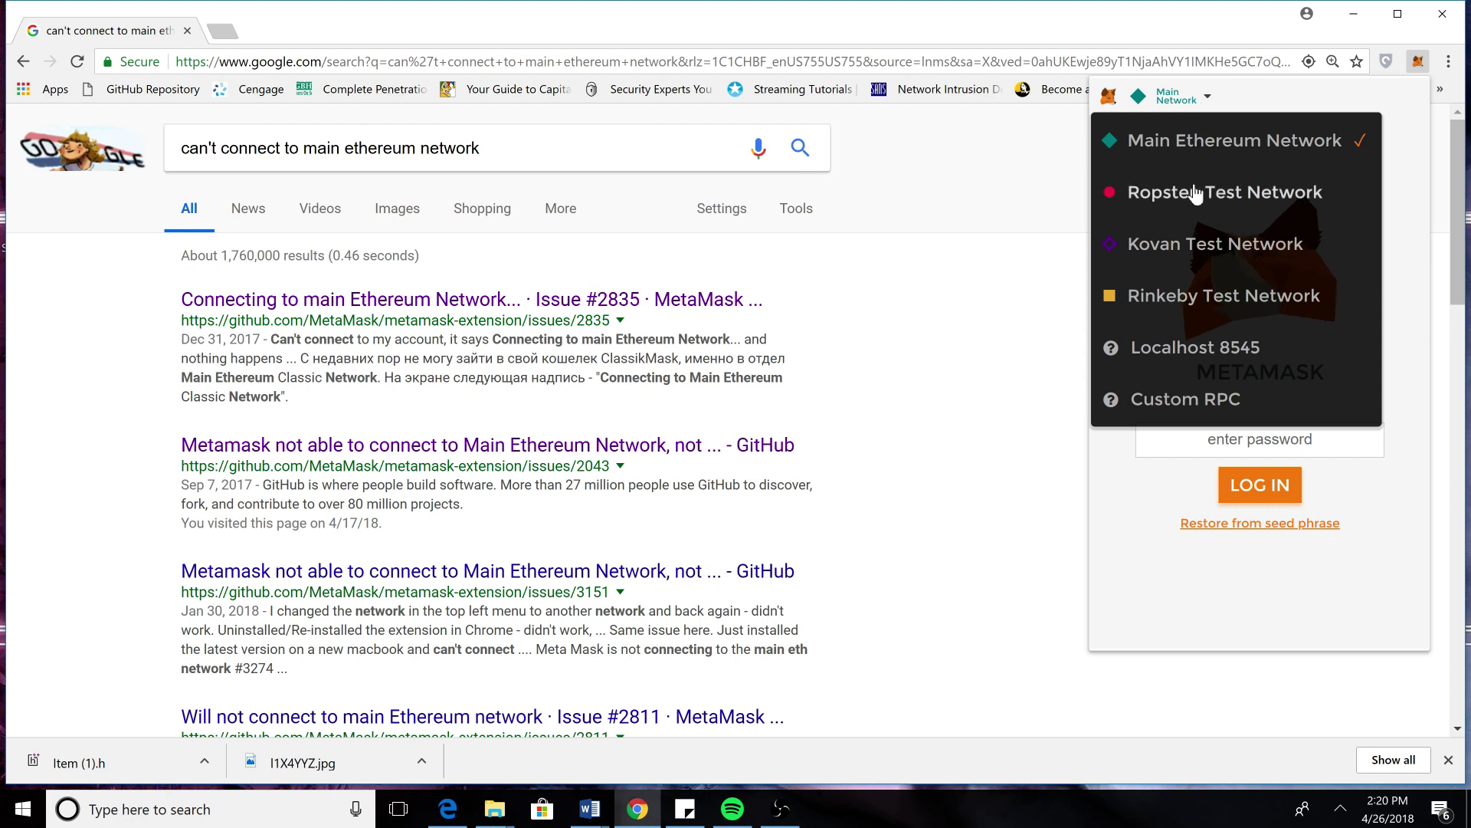
pyautogui.click(1196, 193)
pyautogui.click(1191, 105)
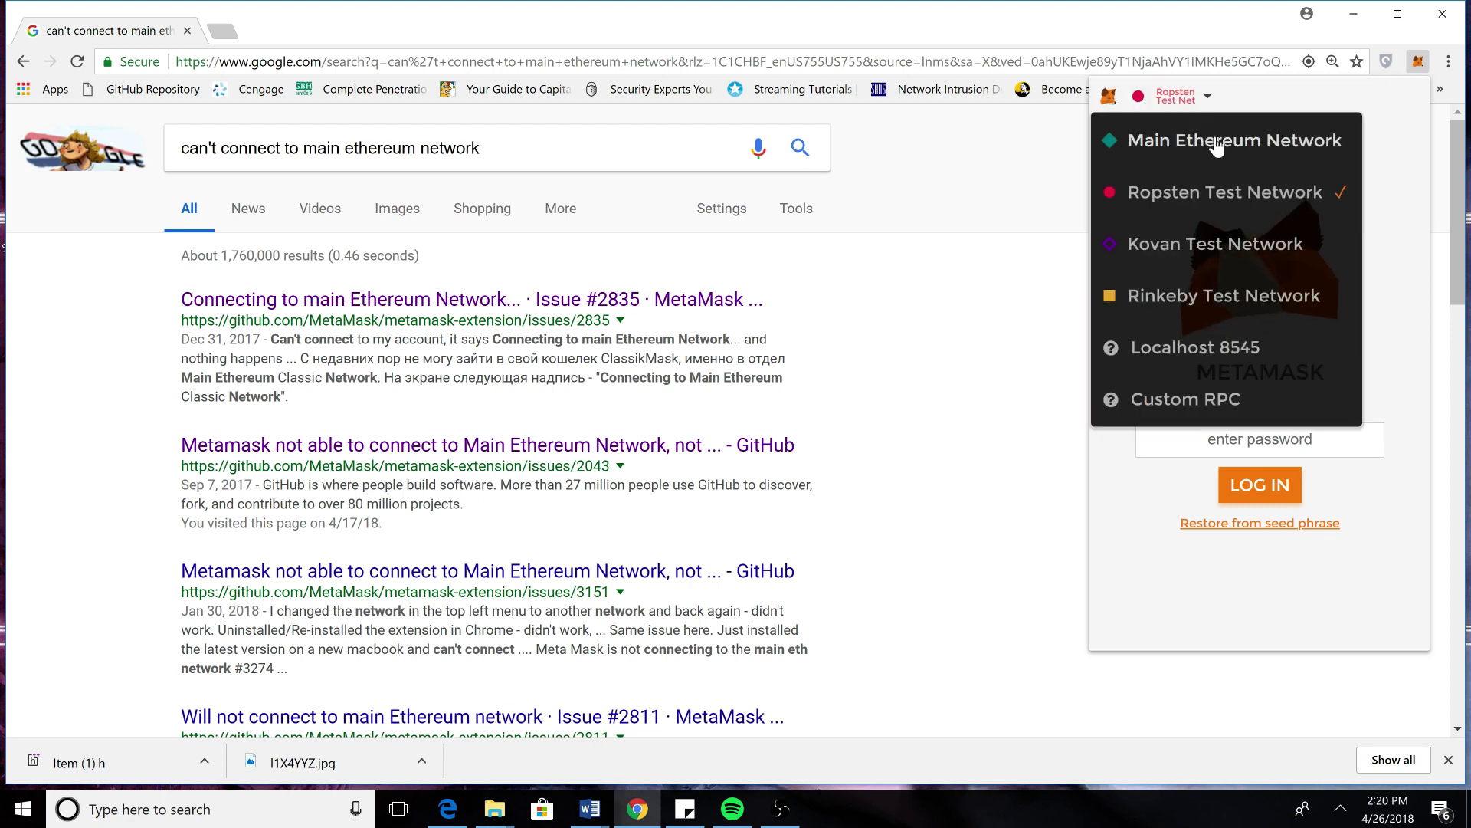
pyautogui.click(1218, 146)
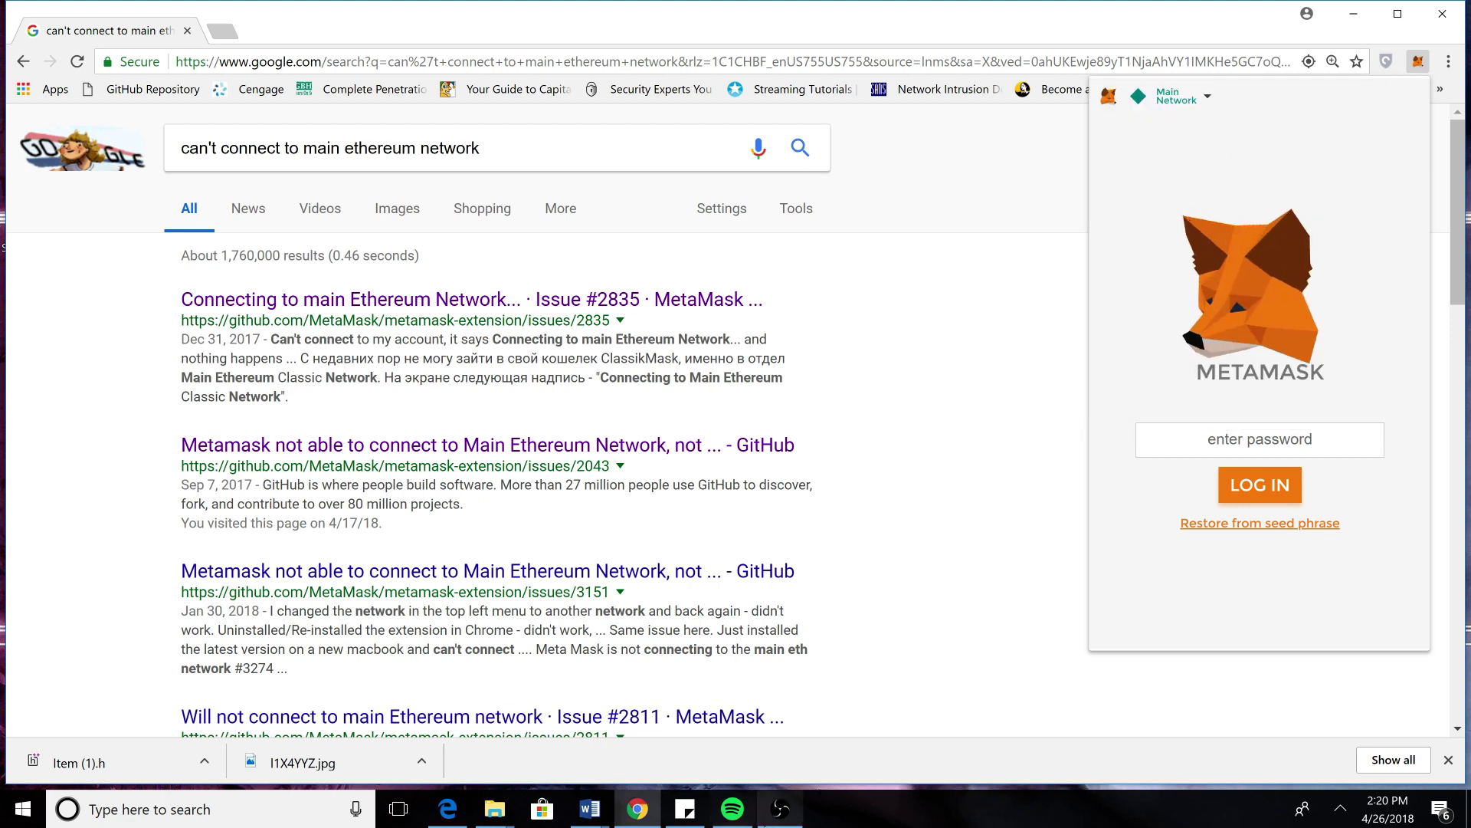